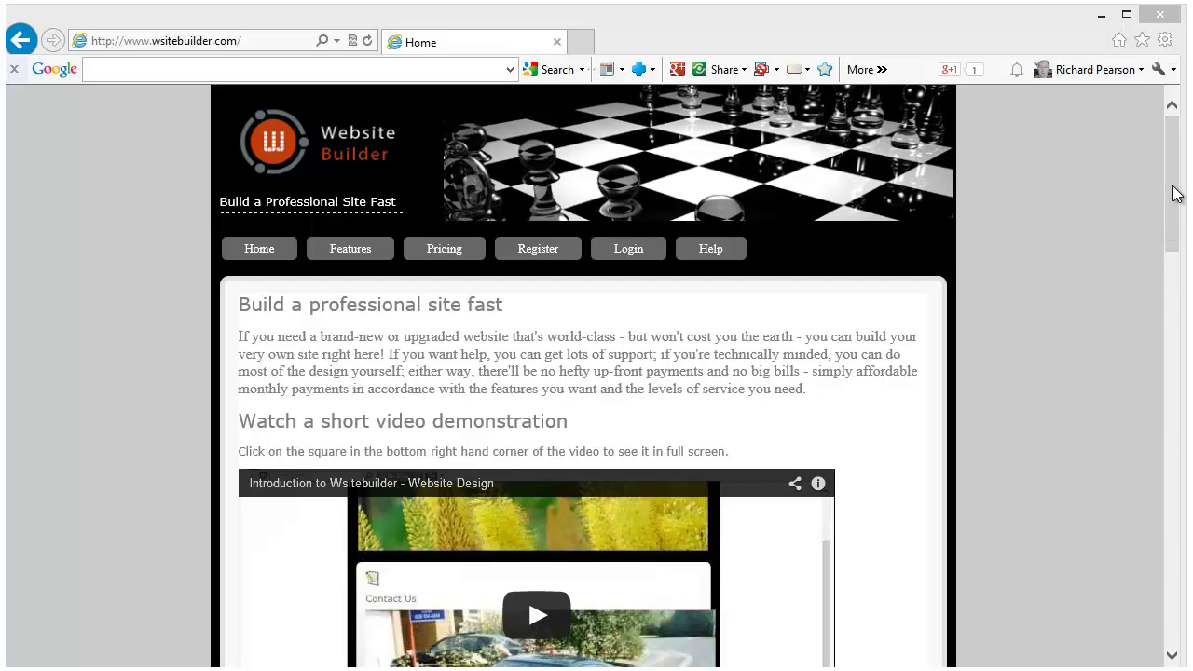
# Scroll down the Website Builder site to check the Facebook Like and Share button in the footer.
pyautogui.moveTo(1175, 193); pyautogui.dragTo(1181, 614)
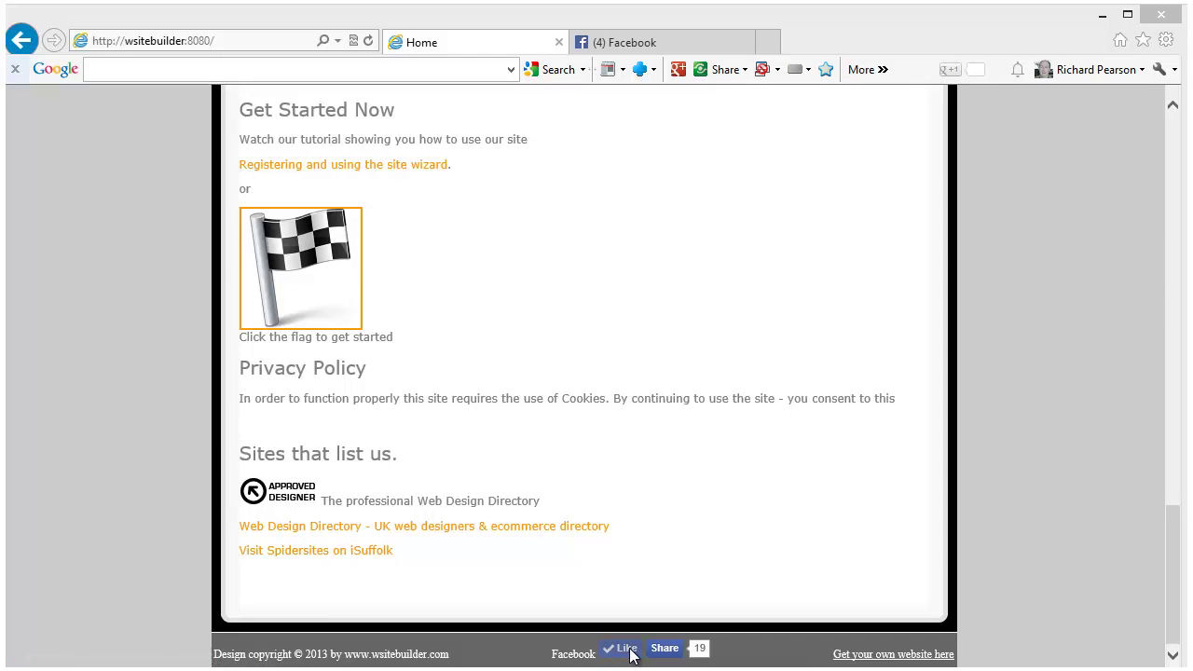
pyautogui.scroll(-3, 1164, 639)
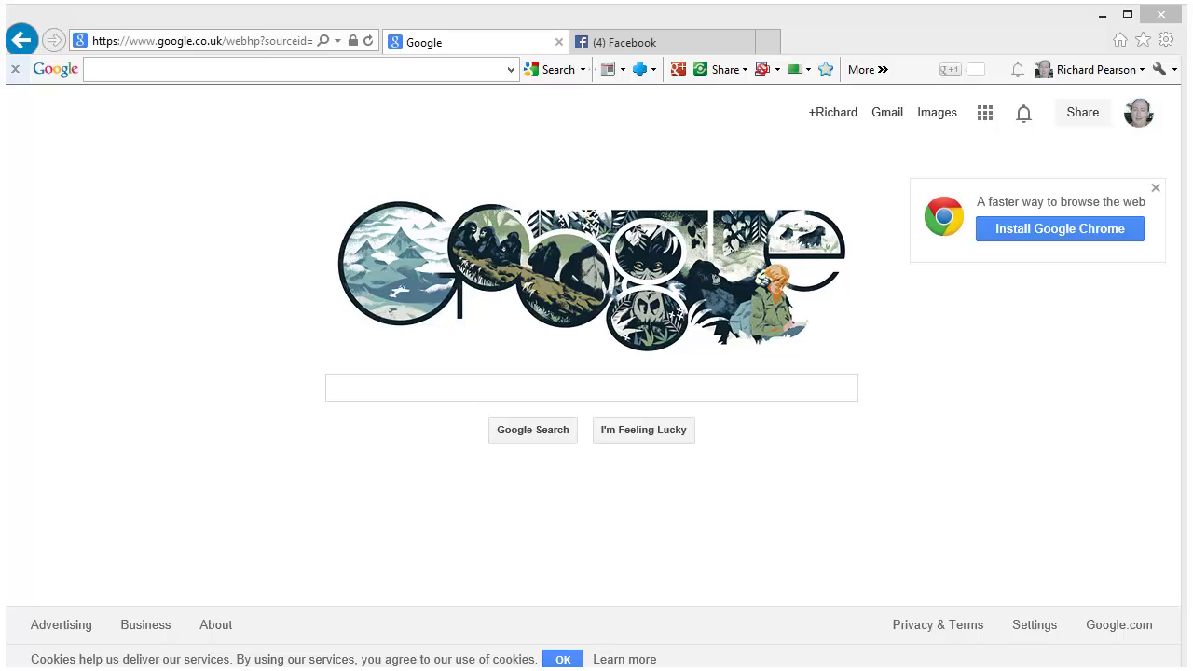
# Search Google for 'facebook like widget' and open the Facebook Developers Like Button page.
pyautogui.click(472, 392)
pyautogui.write('face')
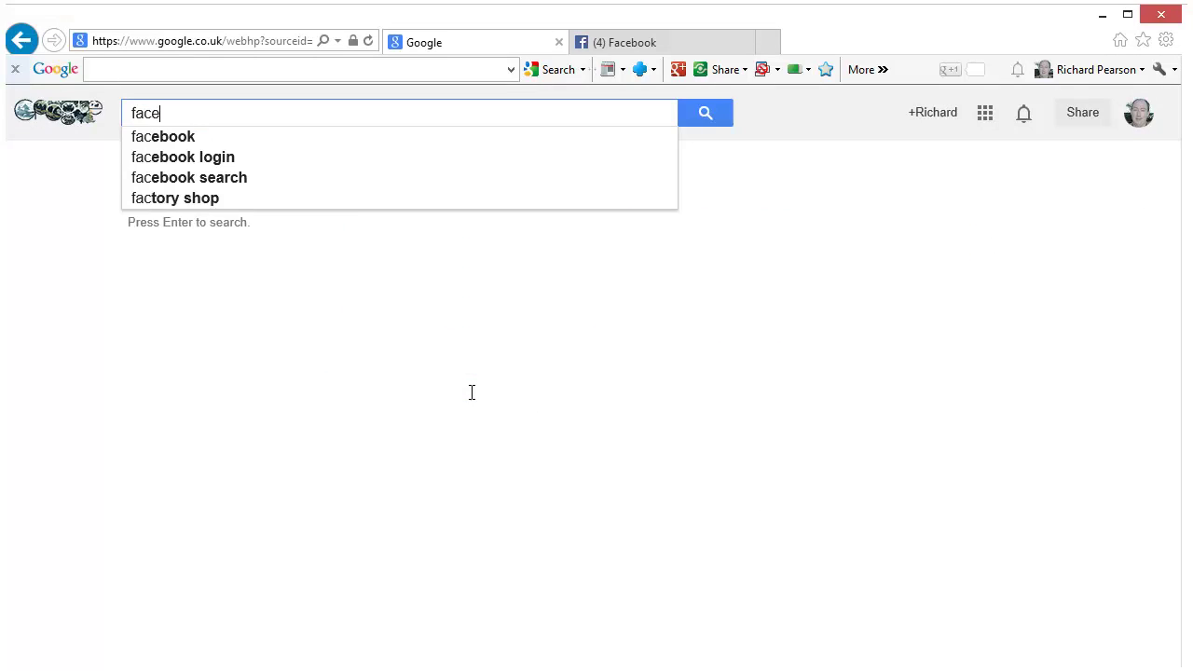
pyautogui.write('book like wid')
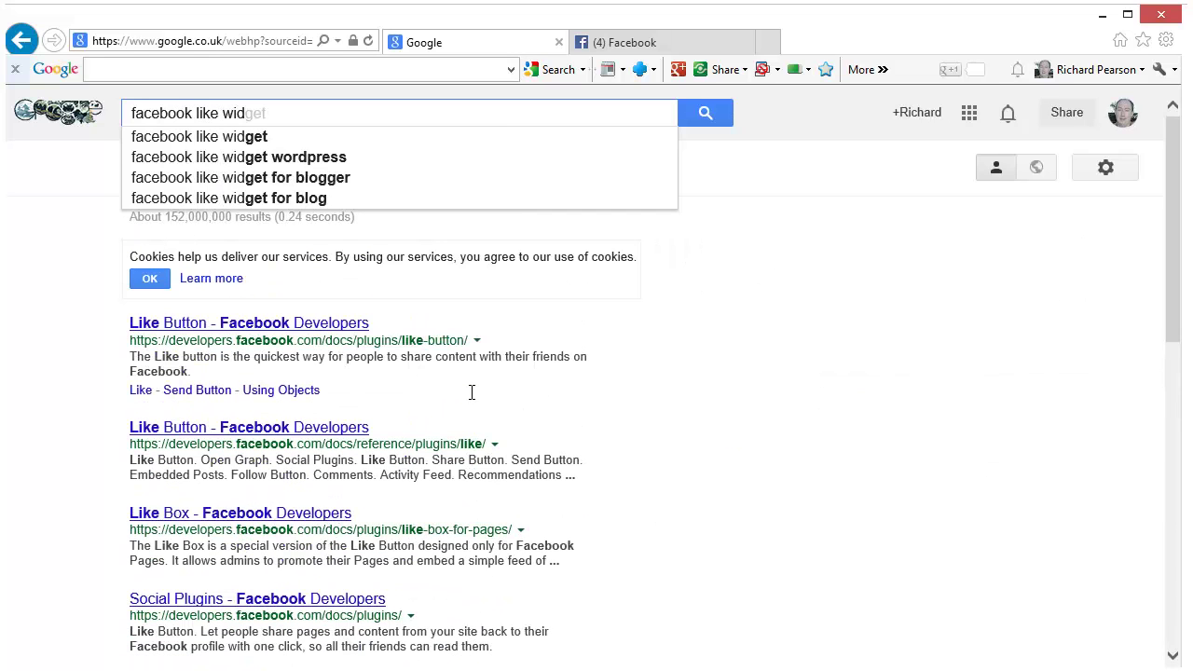
pyautogui.write('get')
pyautogui.press('Return')
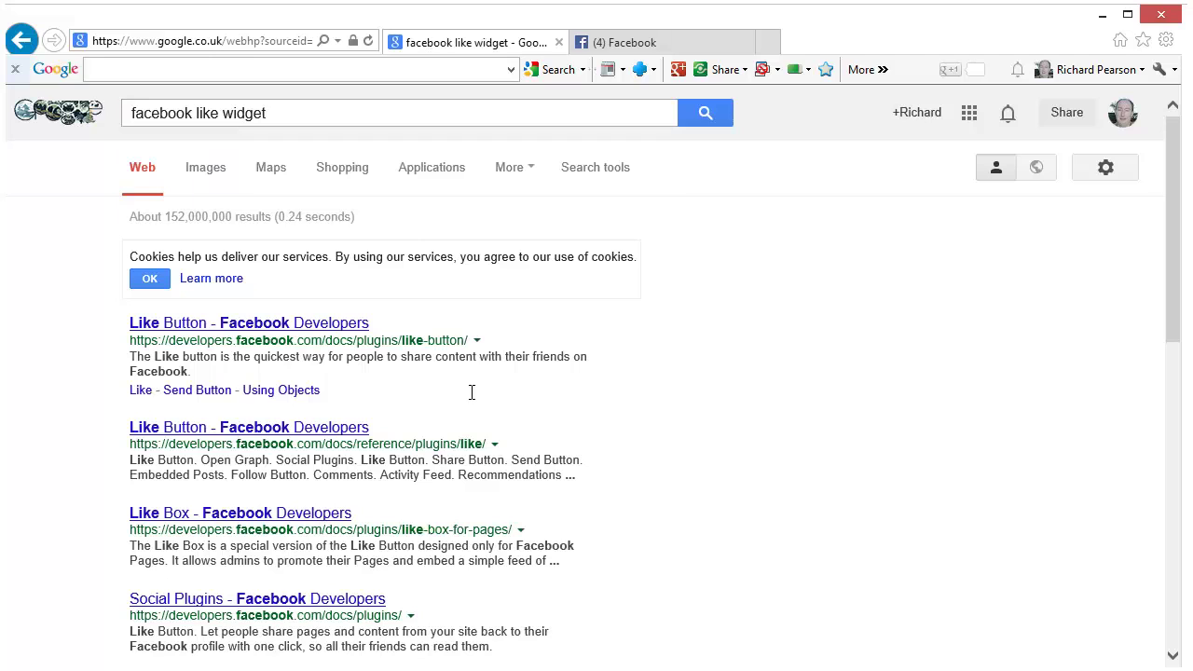
pyautogui.click(270, 322)
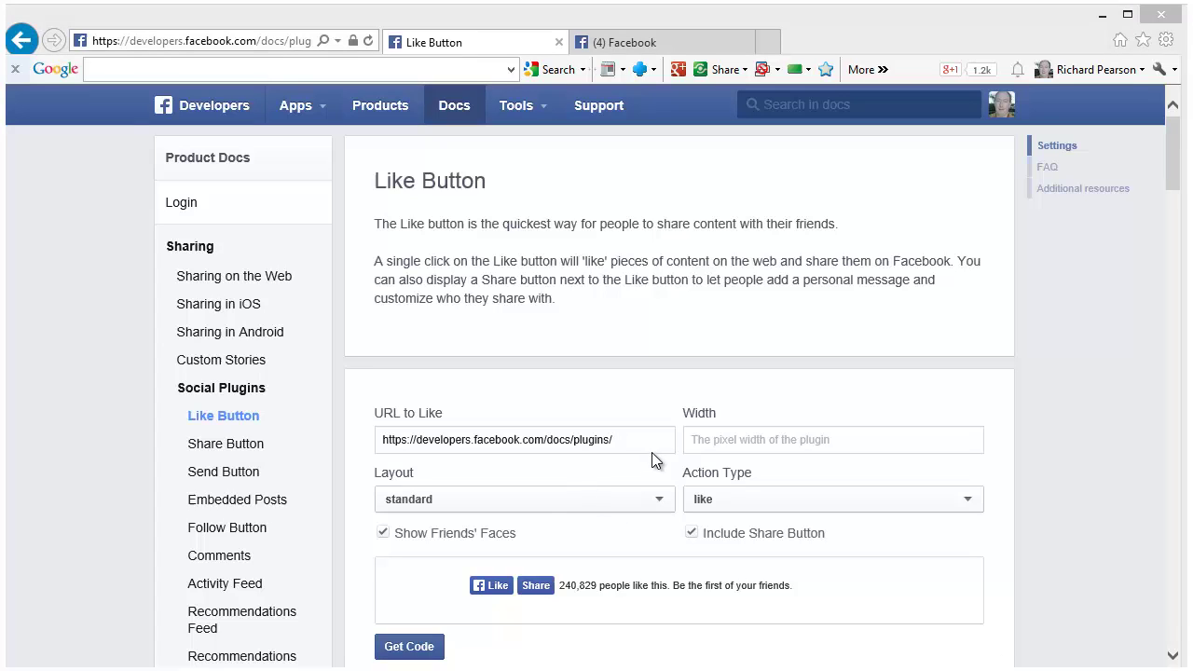
pyautogui.moveTo(637, 440); pyautogui.dragTo(333, 449)
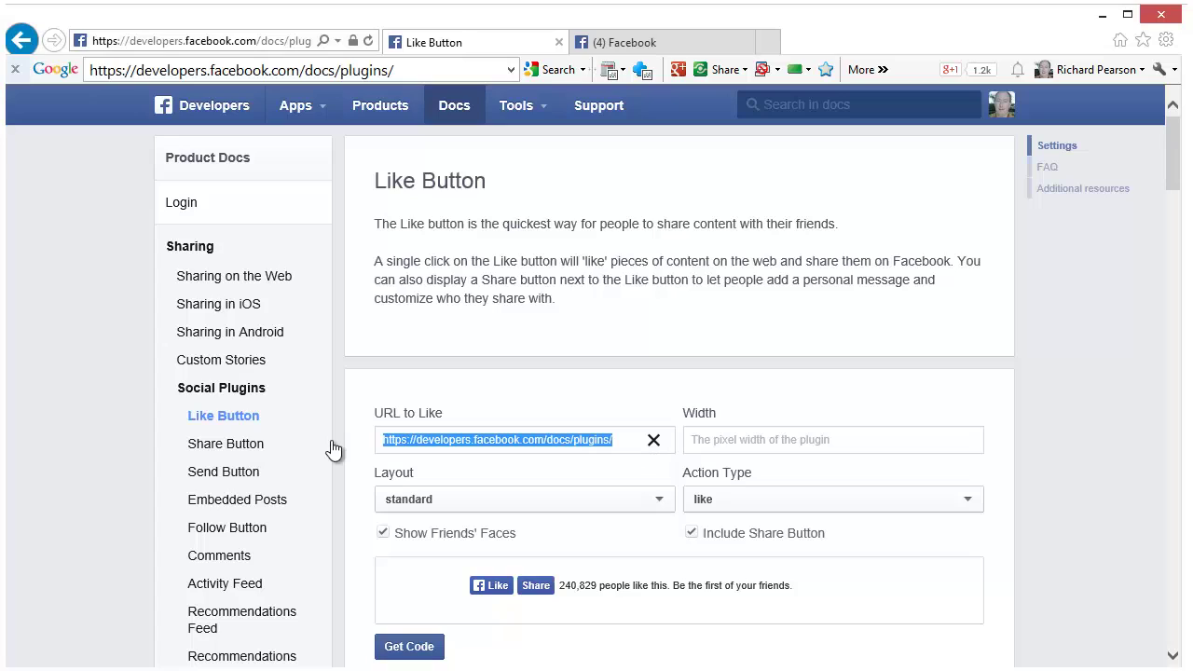
pyautogui.write('http')
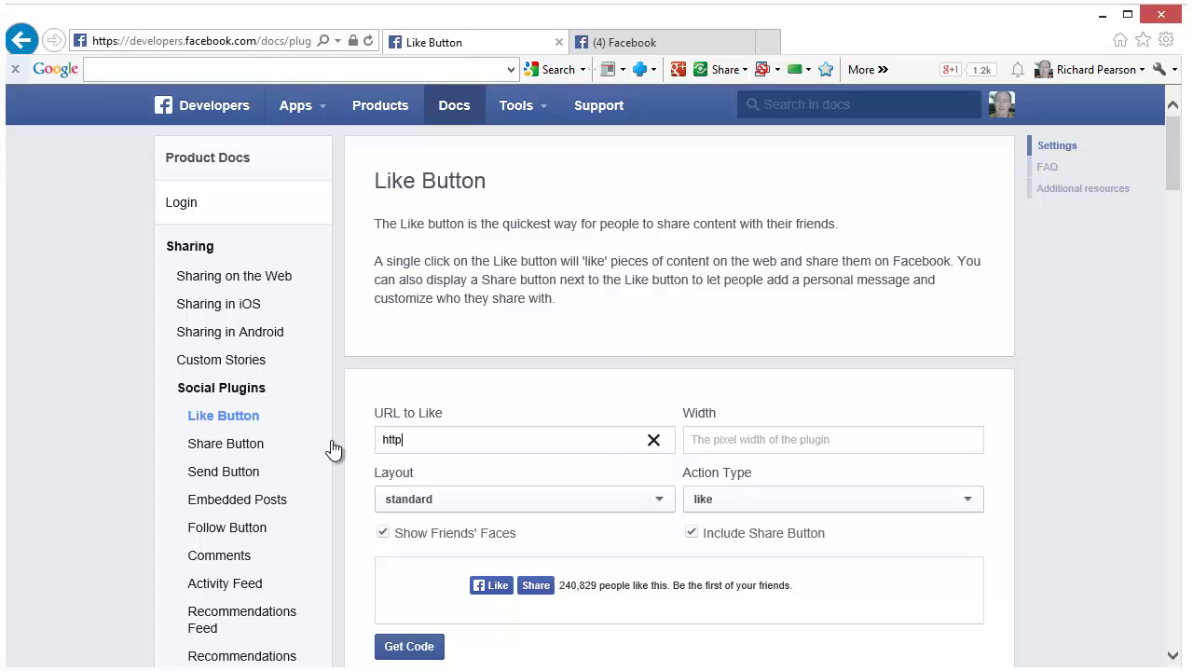
pyautogui.write('://www.facebook.com/wsi')
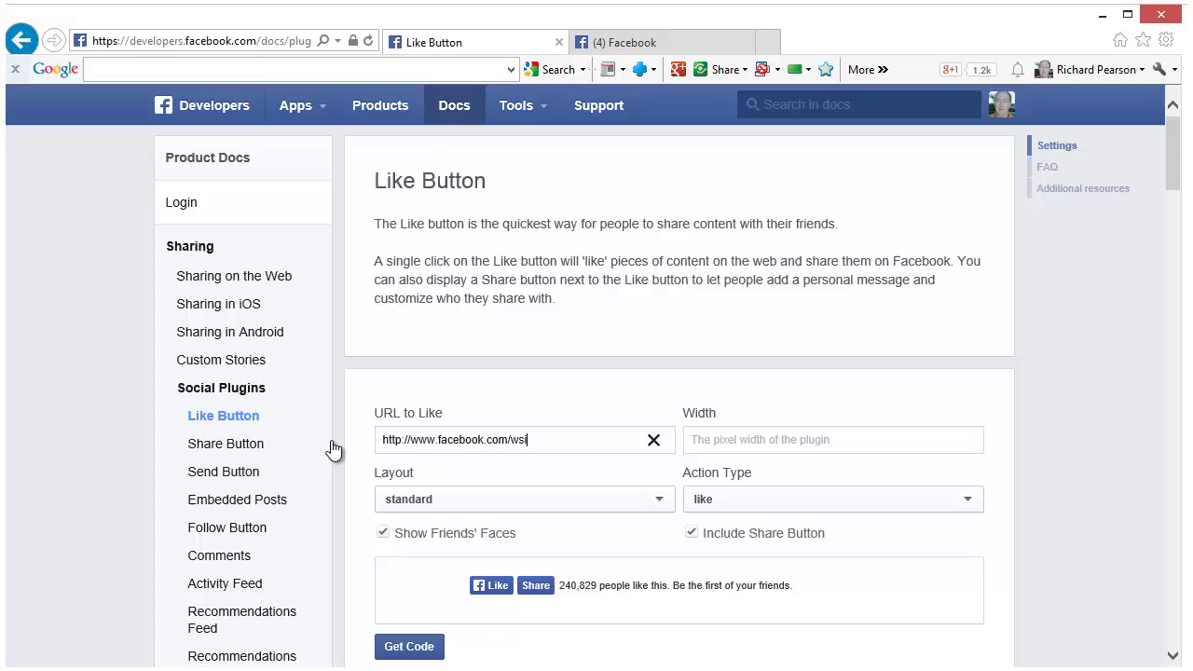
pyautogui.write('tebuilder')
pyautogui.click(663, 501)
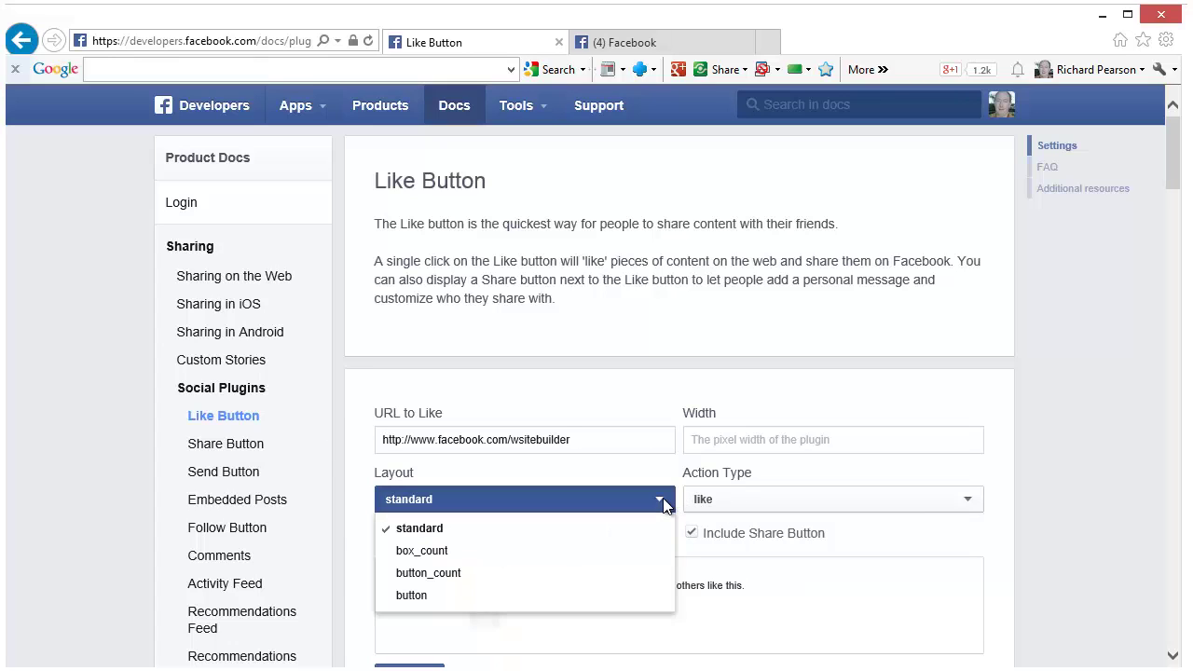
pyautogui.click(490, 551)
pyautogui.scroll(-2, 565, 550)
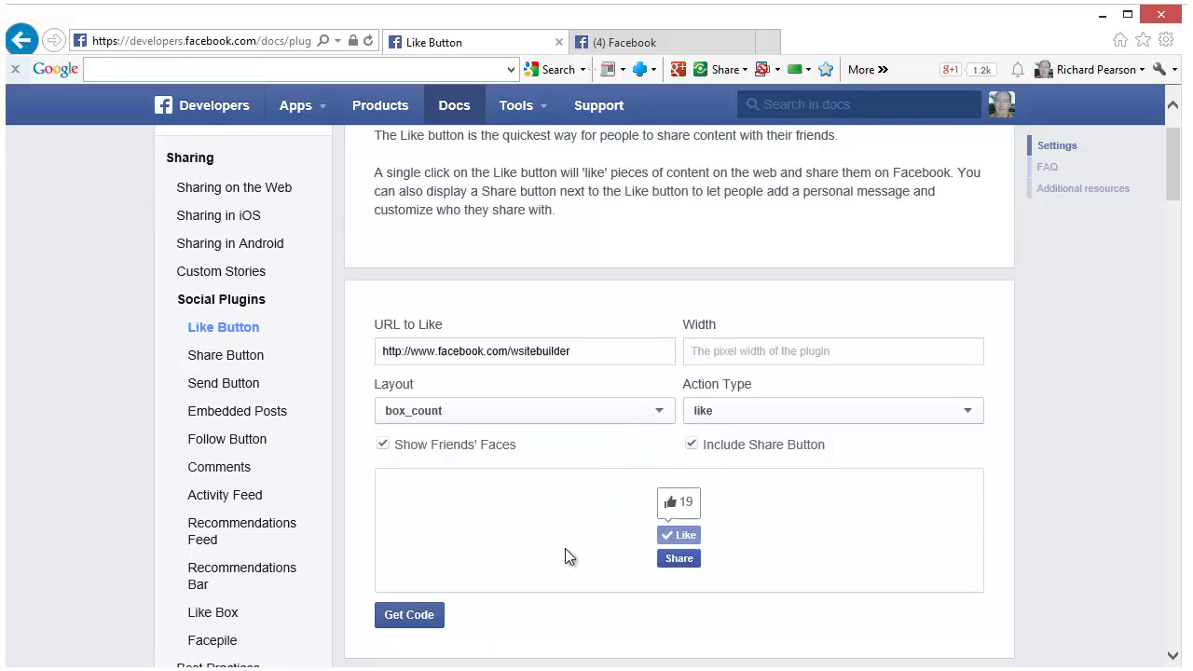
pyautogui.click(664, 326)
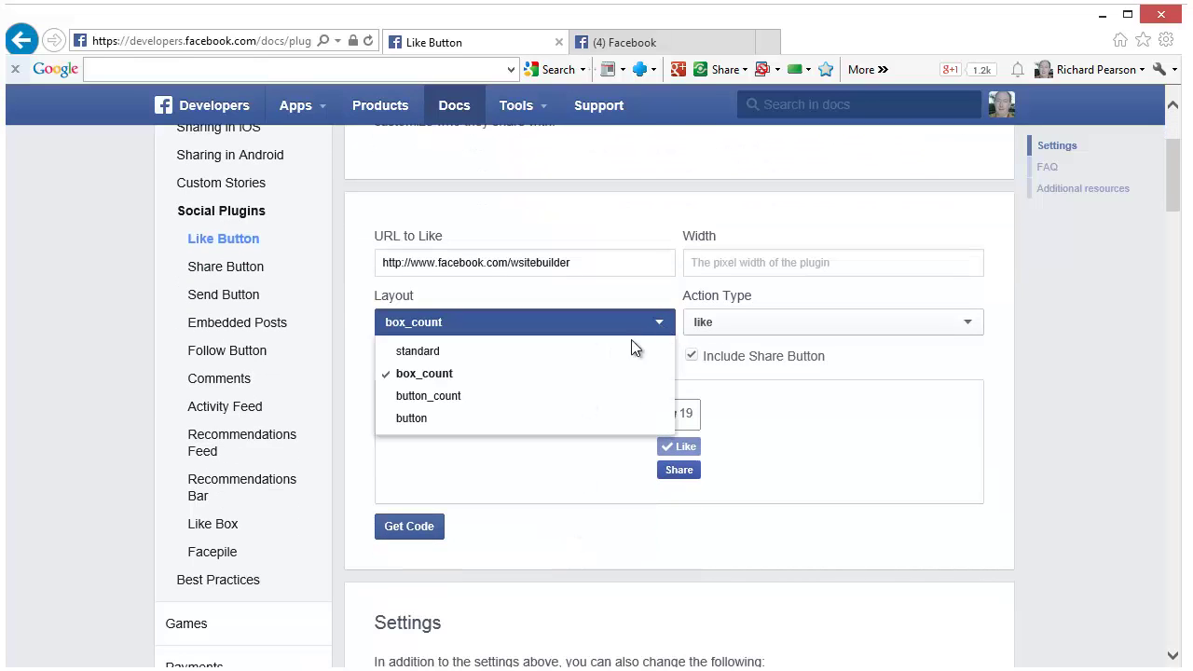
pyautogui.click(459, 399)
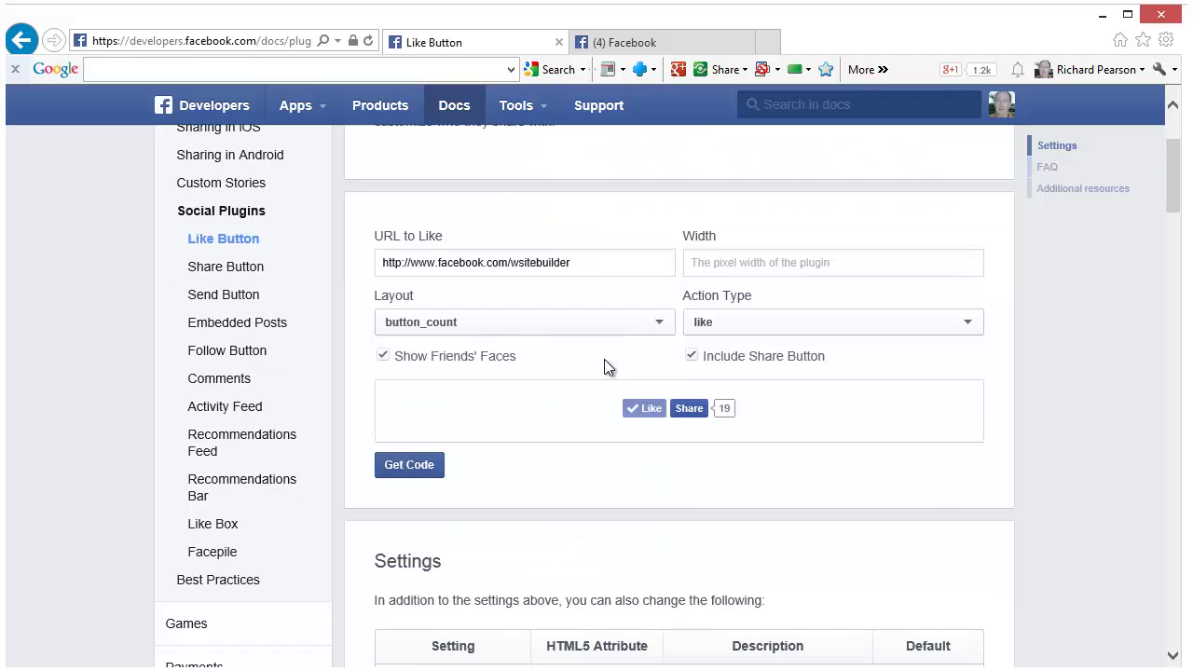
pyautogui.click(659, 328)
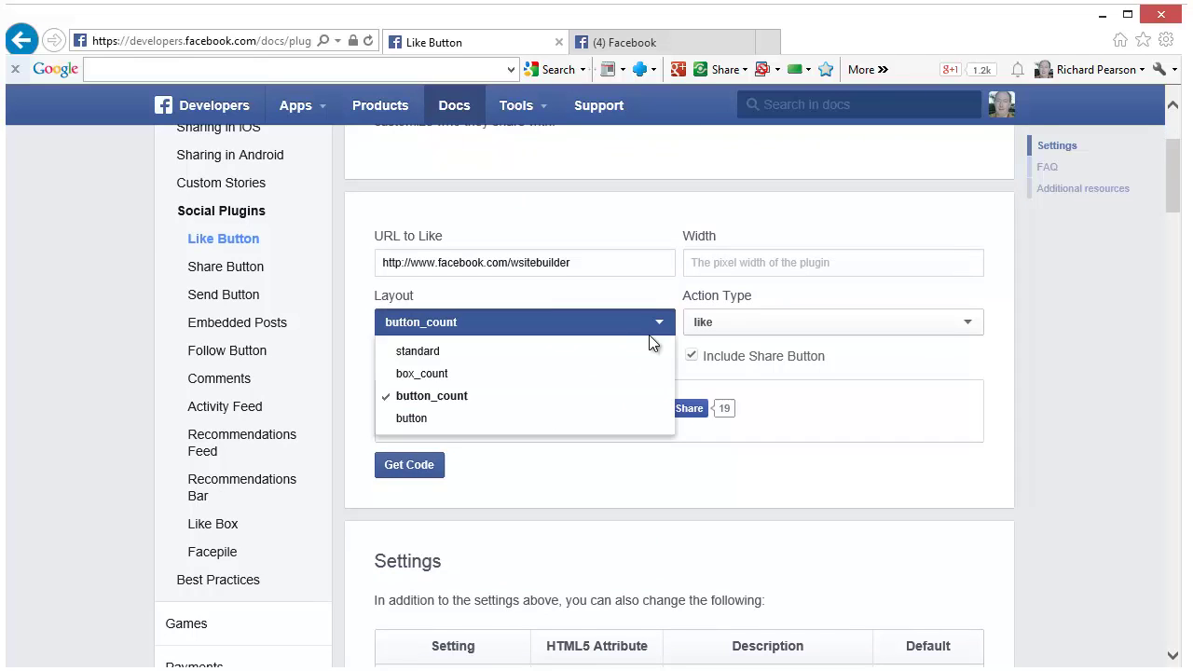
pyautogui.click(445, 419)
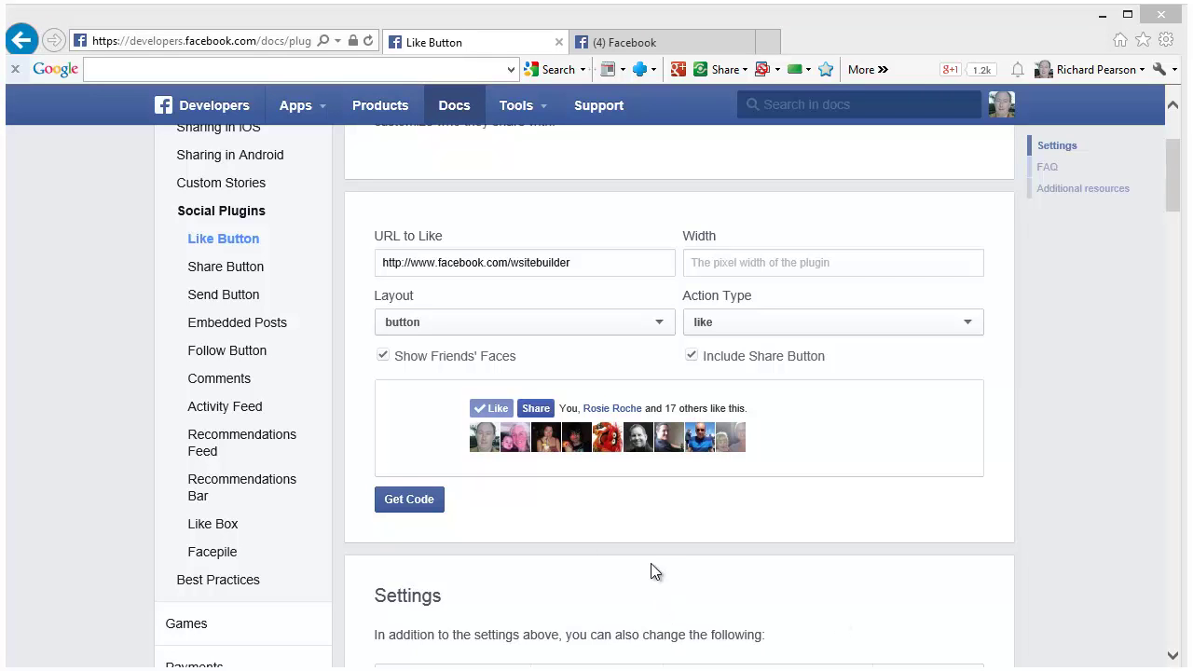
# Generate the HTML5 plugin code and select the fb-like div Like button code.
pyautogui.click(410, 499)
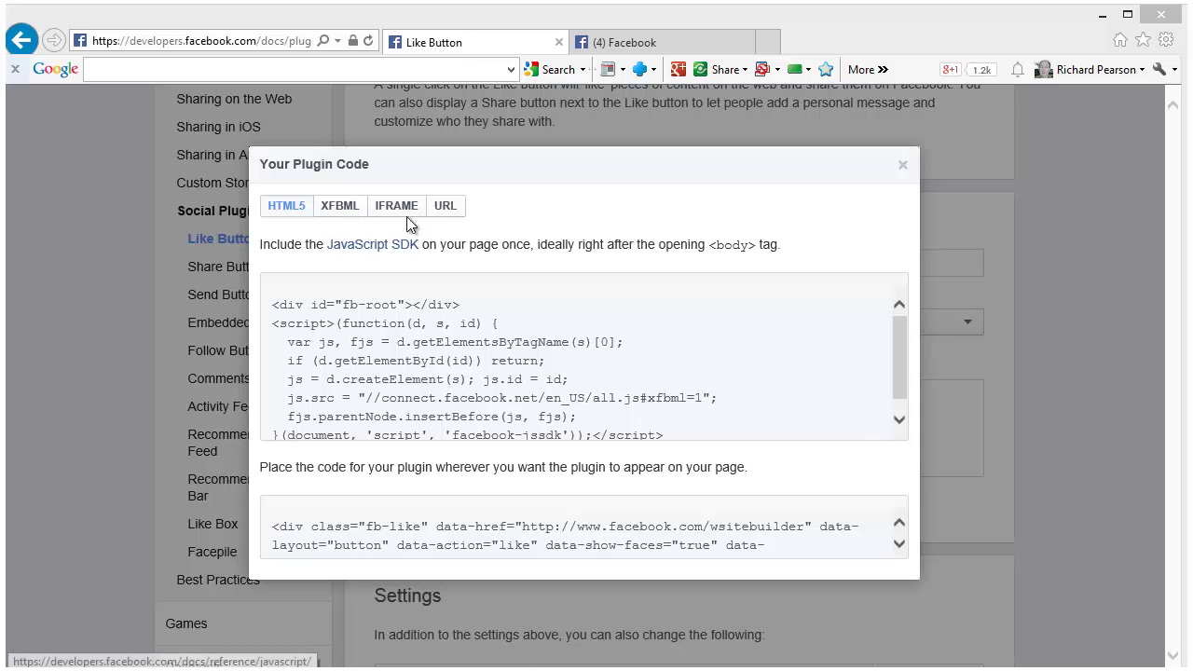
pyautogui.click(455, 210)
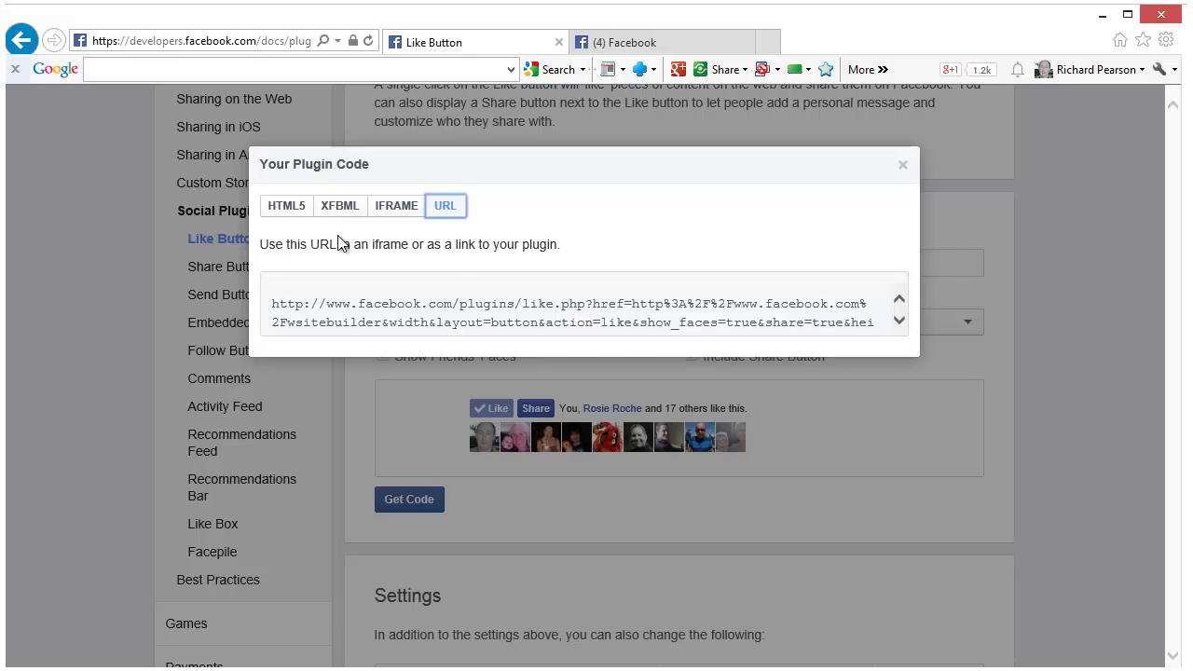
pyautogui.click(290, 209)
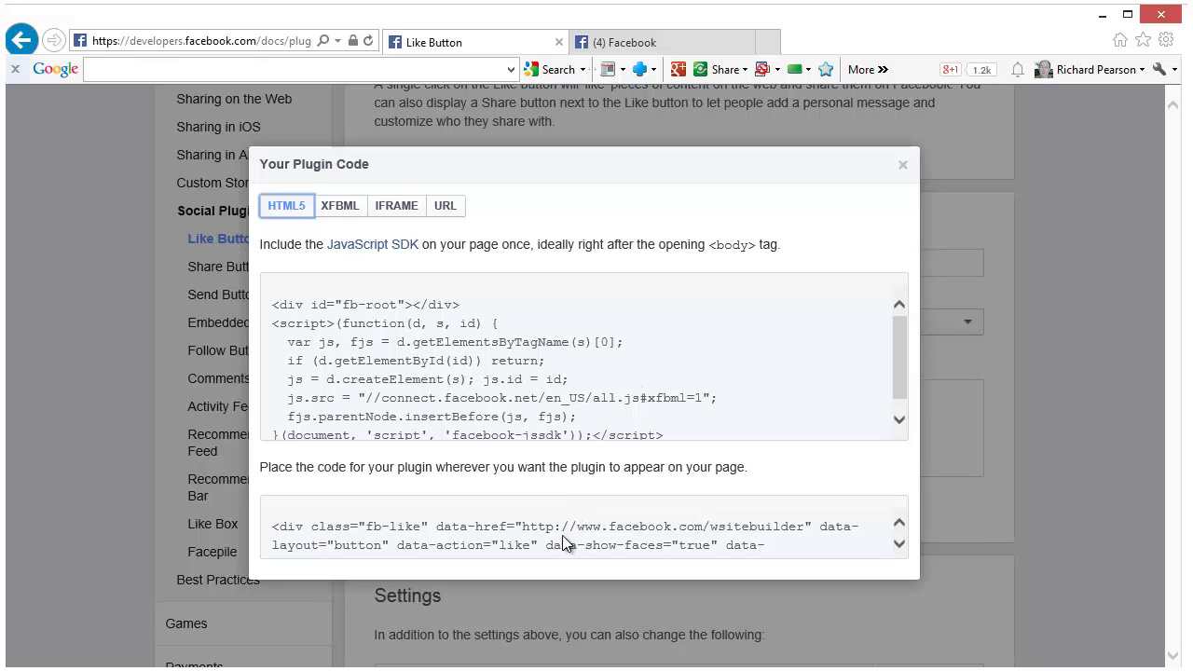
pyautogui.click(277, 316)
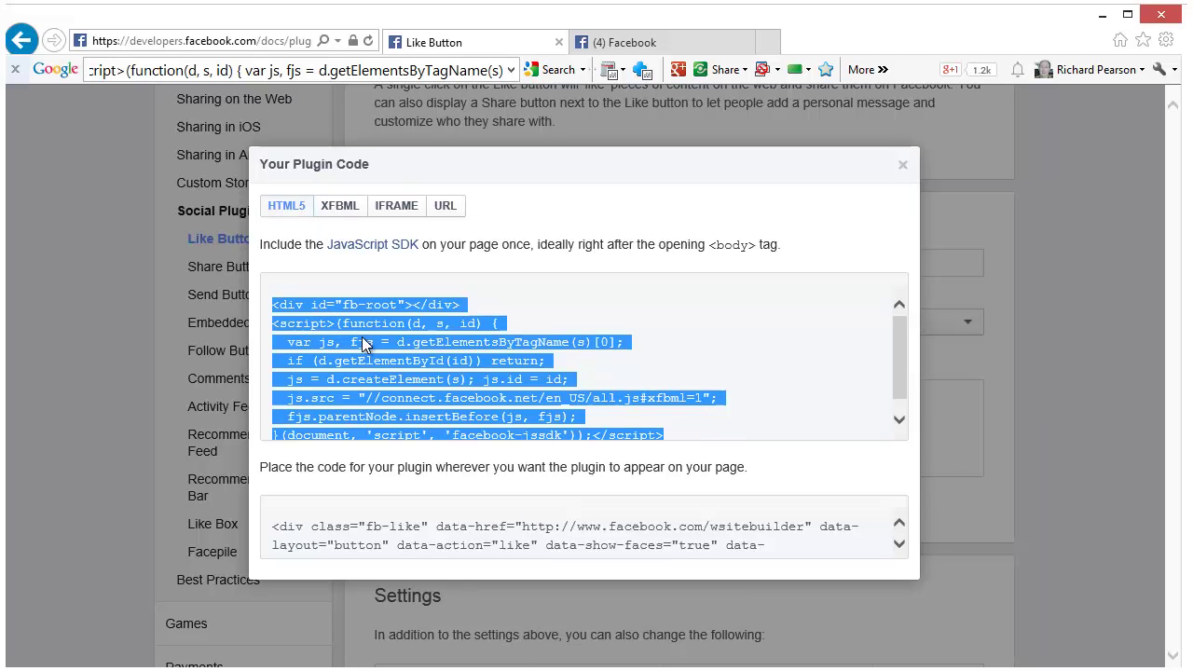
pyautogui.click(357, 526)
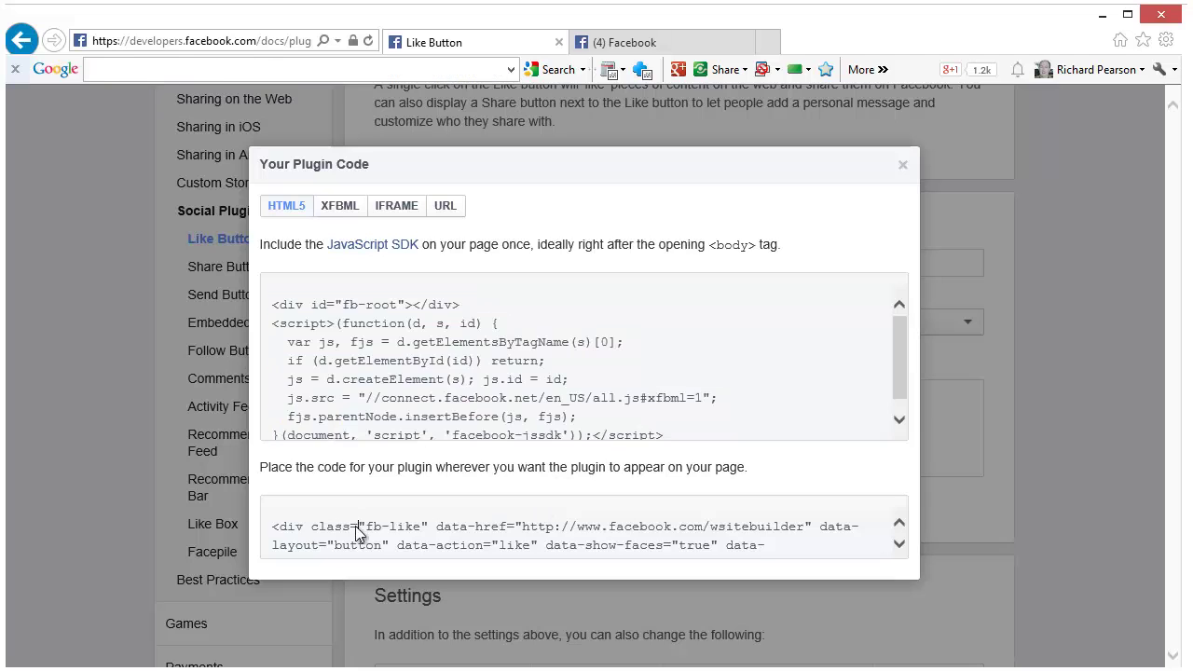
pyautogui.click(389, 327)
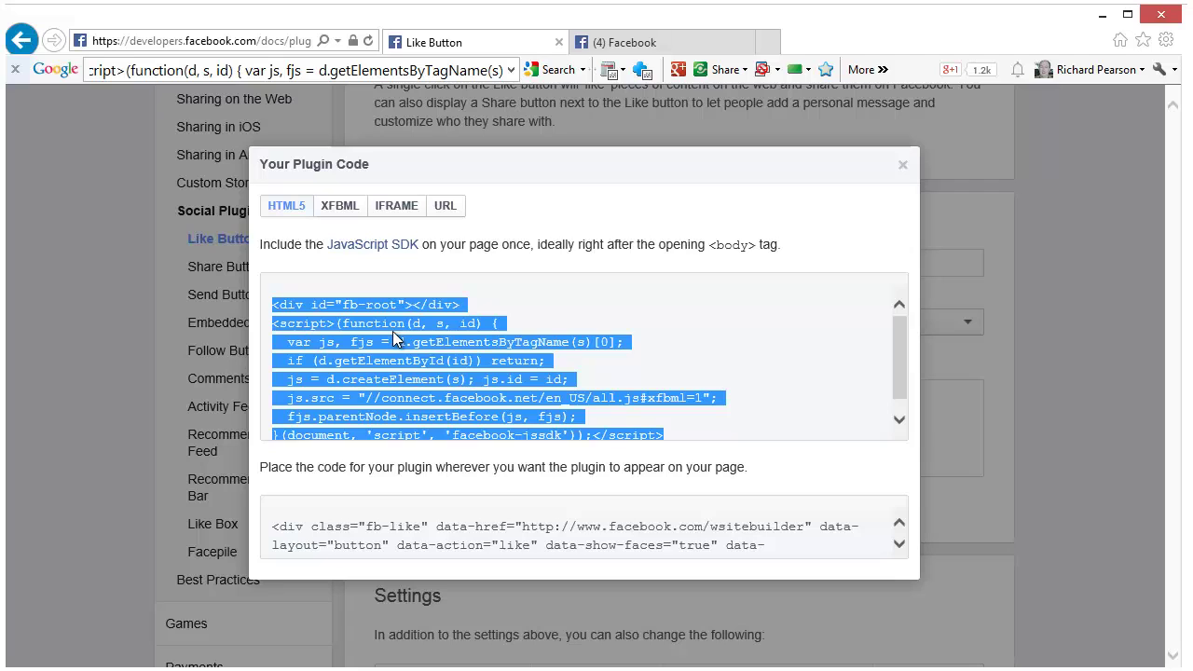
pyautogui.click(898, 547)
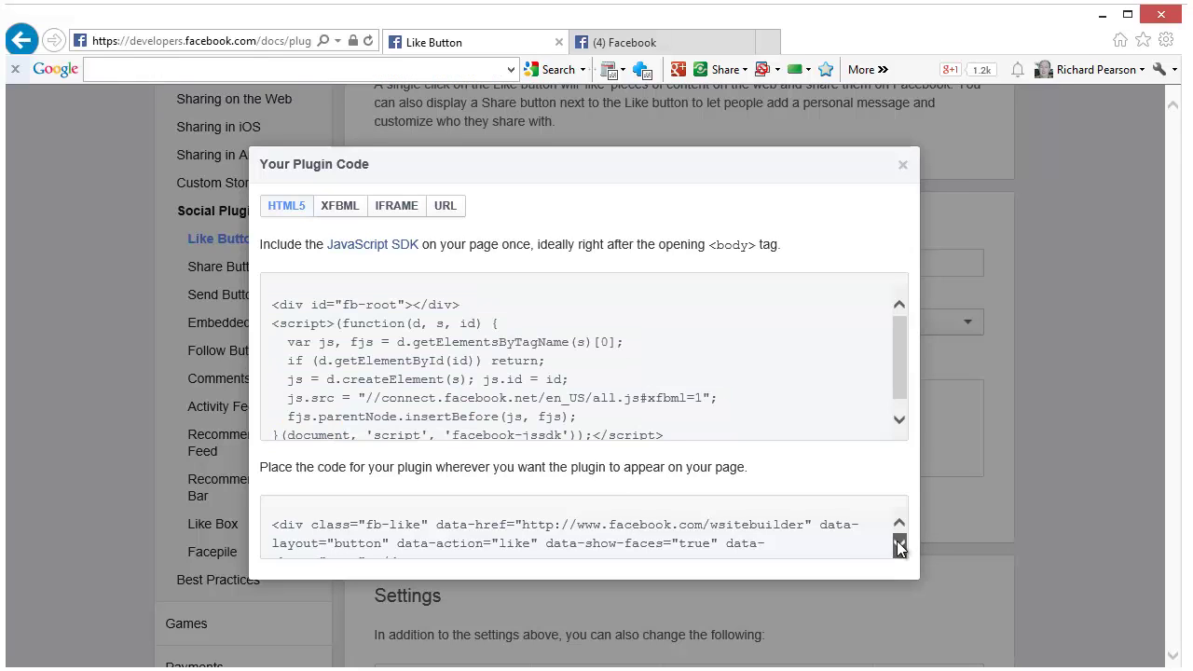
pyautogui.click(302, 520)
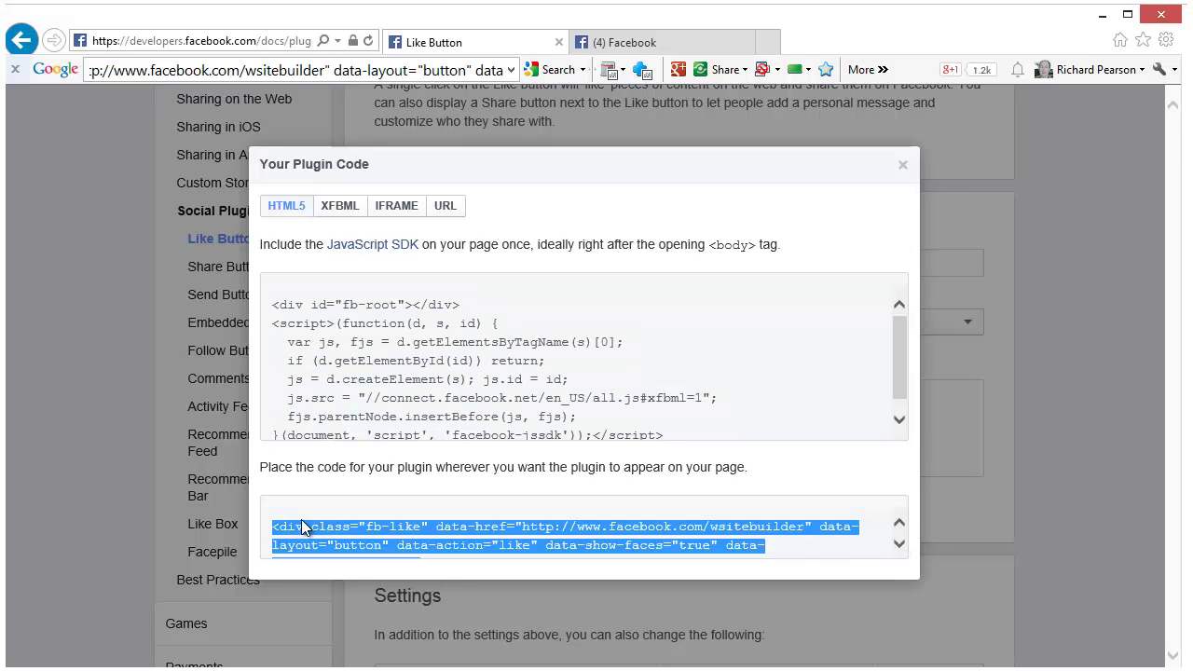
pyautogui.click(900, 546)
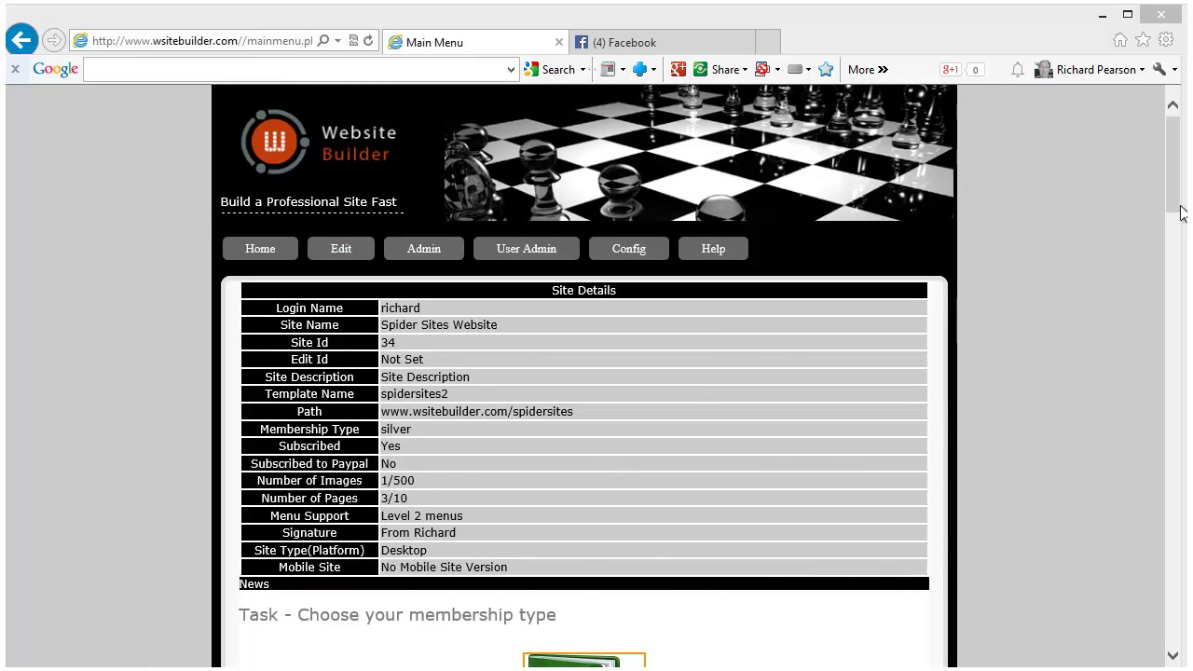
# Scroll to Site Maintenance and open the Spider Sites Site Configuration page.
pyautogui.moveTo(1174, 183); pyautogui.dragTo(1168, 485)
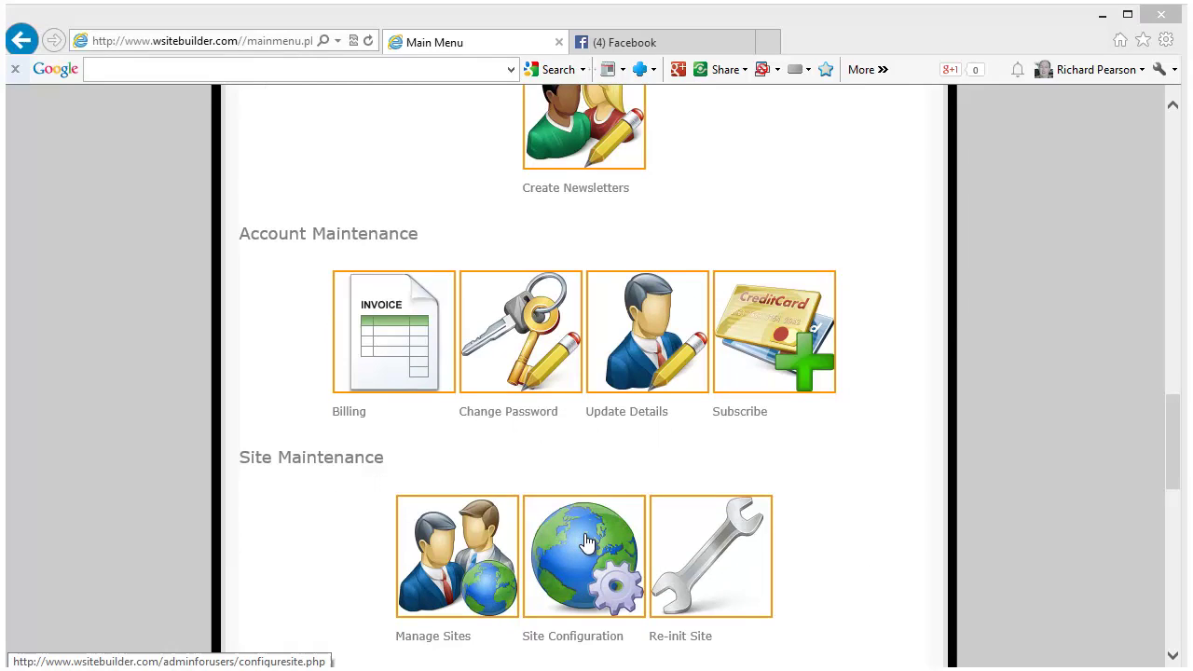
pyautogui.click(586, 538)
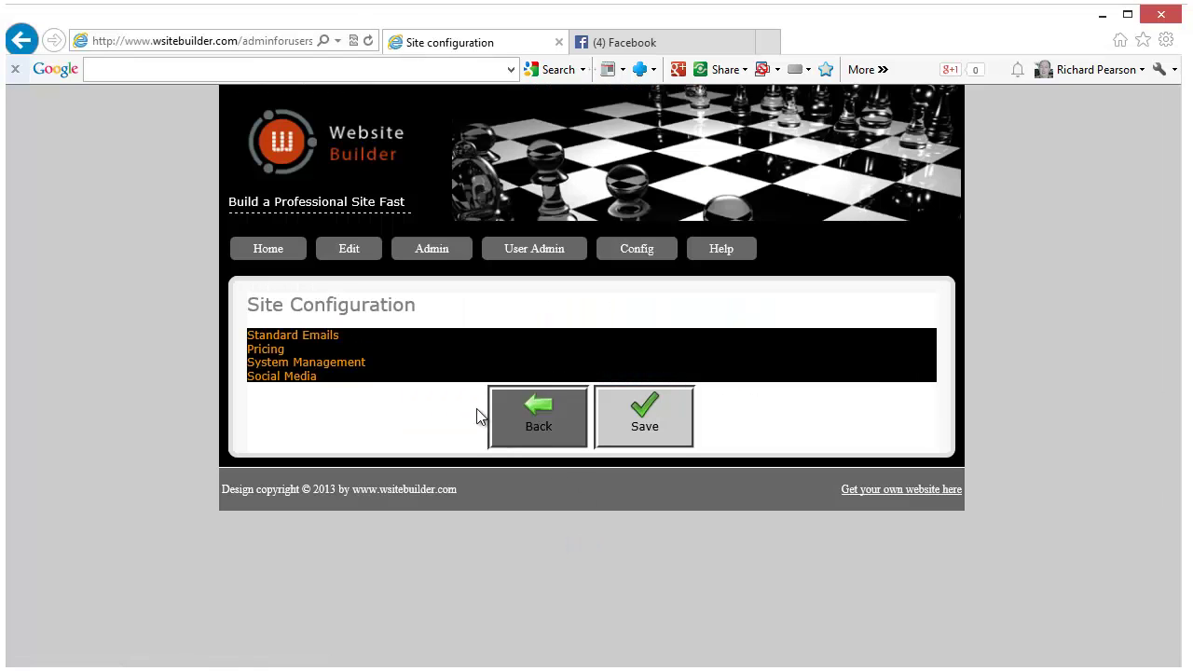
# Paste the fb-like div code into the Social Media Facebook Likes Code field and save it.
pyautogui.click(307, 376)
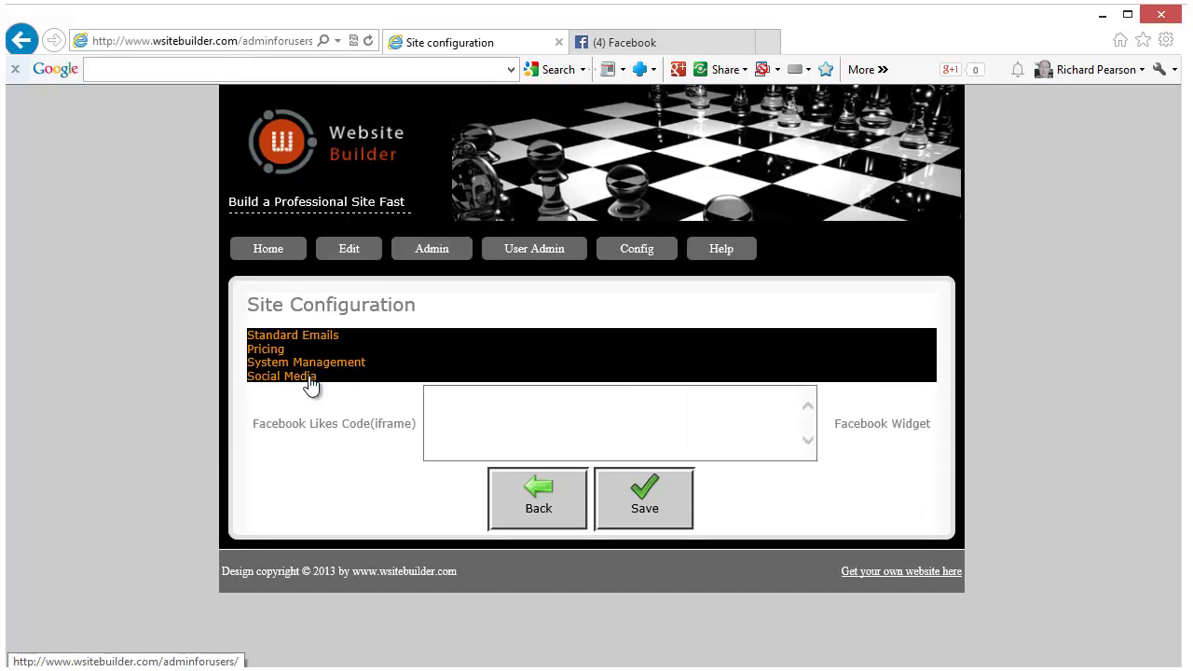
pyautogui.click(442, 394)
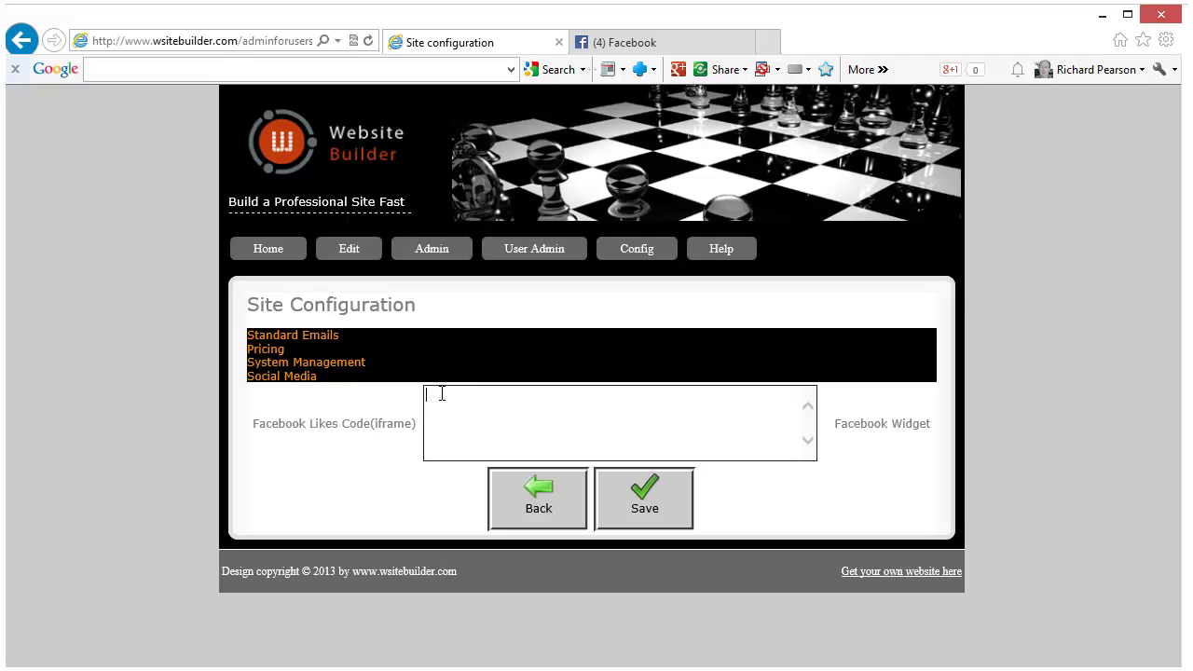
pyautogui.write('<div class="fb-like" data-href="http://www.facebook.com/wsitebuilder" data-layout="button" data-action="like" data-show-faces="true" data-share="true"></div>')
pyautogui.click(667, 518)
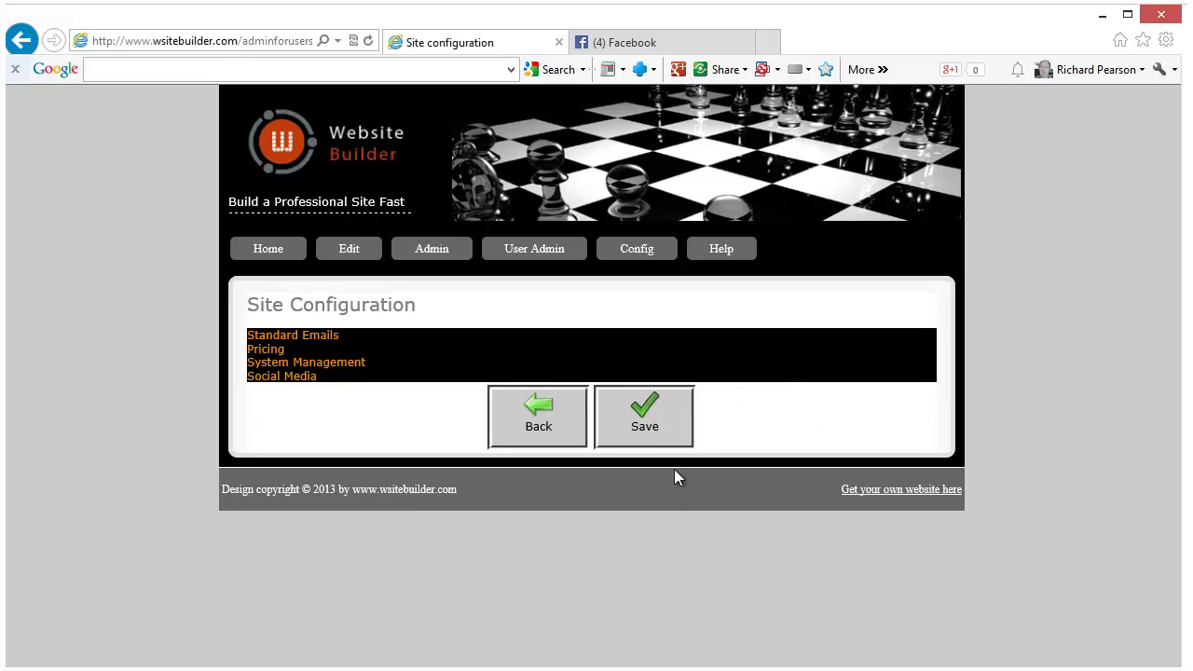
pyautogui.click(562, 407)
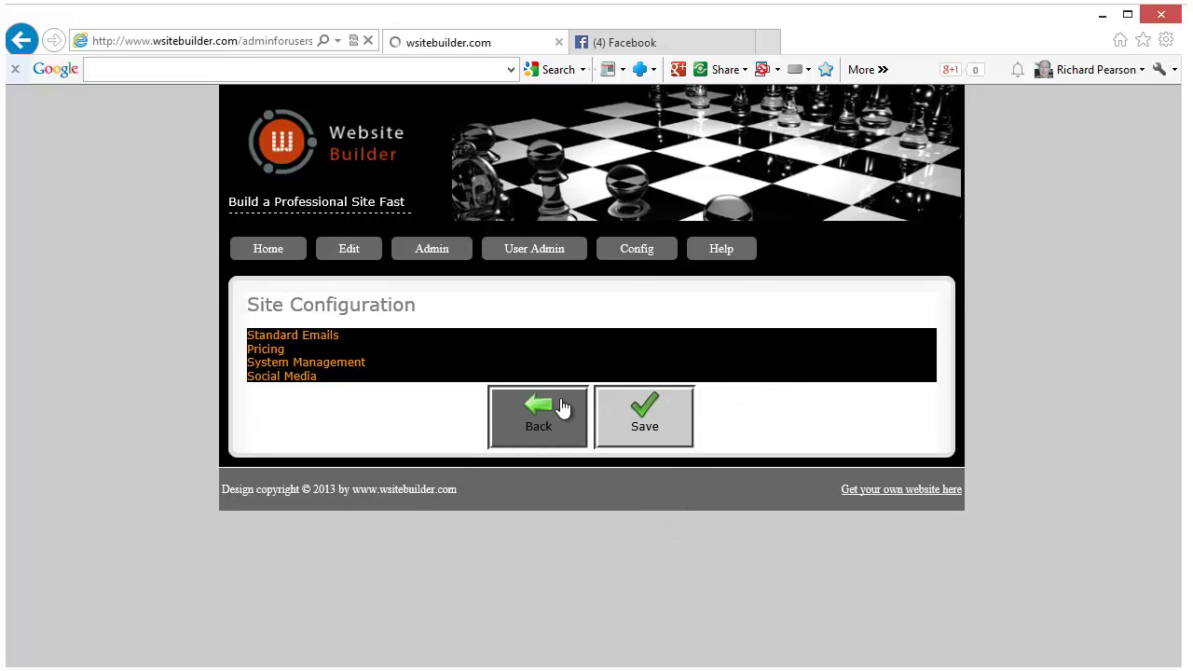
# Open the SpiderSites home page preview and scroll to the footer's Like and Share buttons.
pyautogui.scroll(-3, 607, 434)
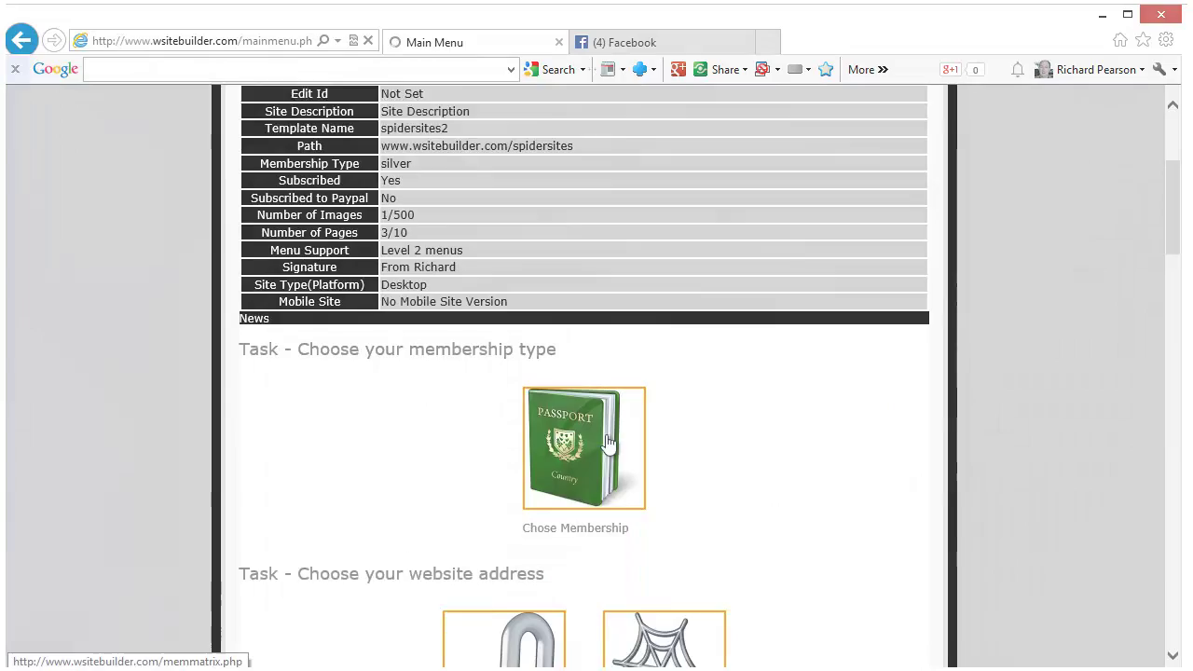
pyautogui.scroll(-15, 606, 441)
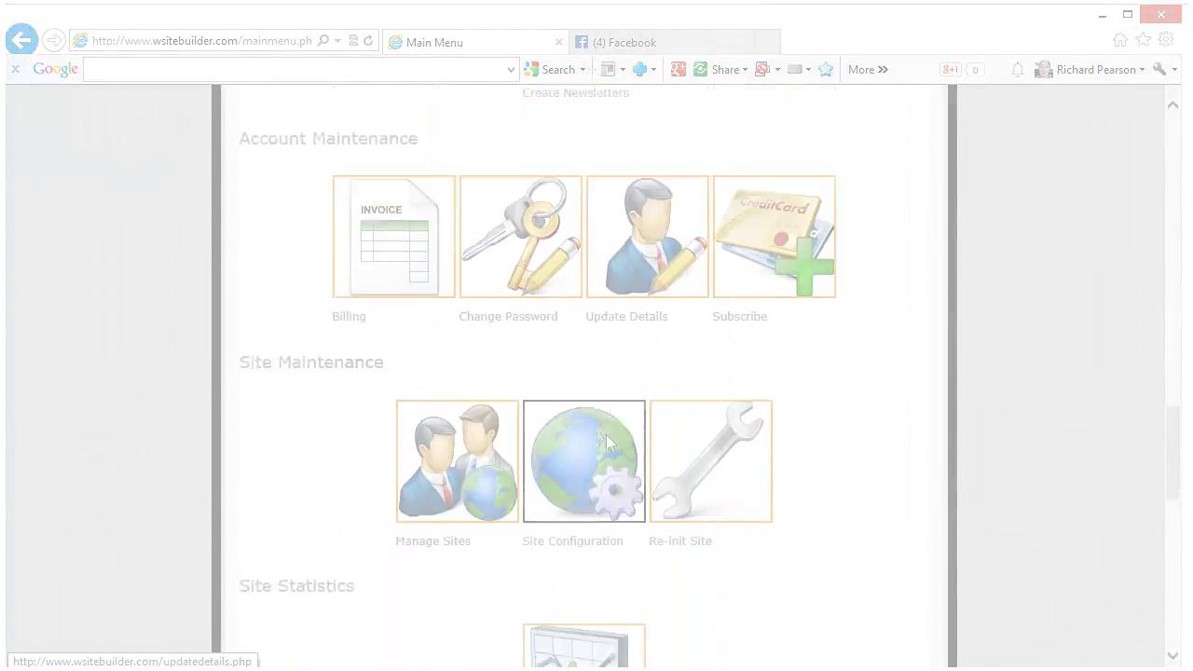
pyautogui.scroll(-8, 606, 442)
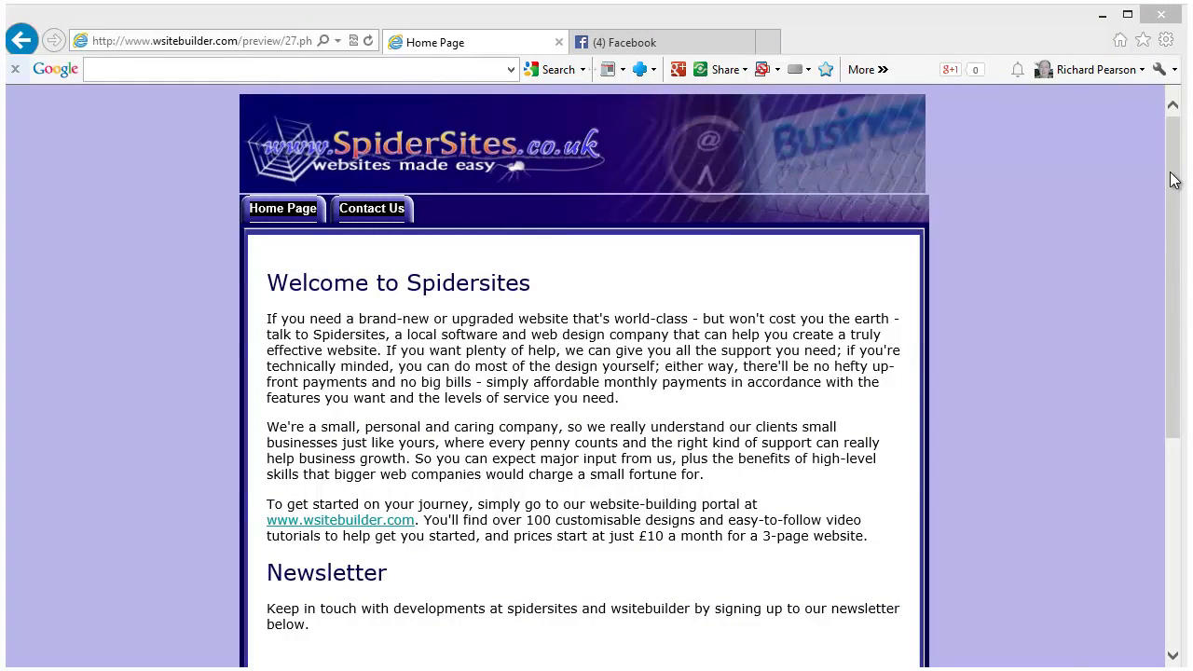
pyautogui.moveTo(1173, 180); pyautogui.dragTo(1182, 396)
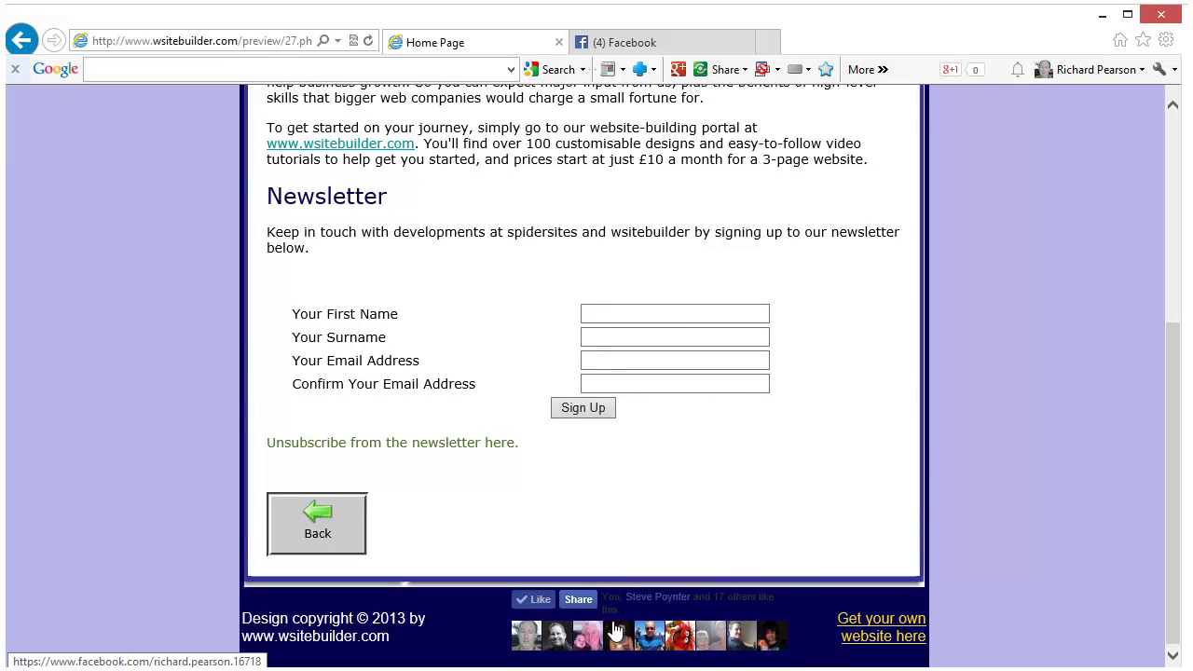